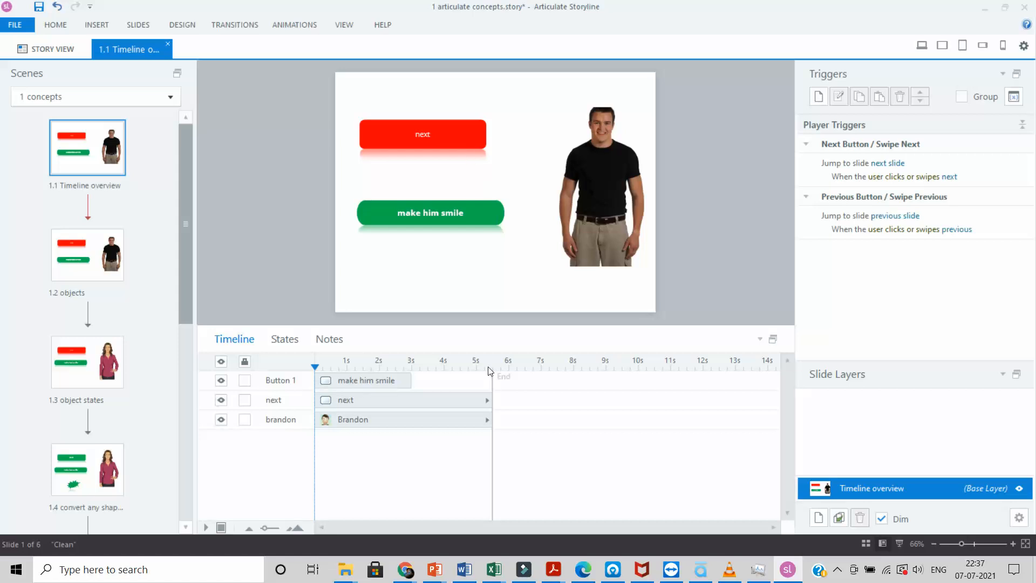
- Extend the make him smile button's duration on the timeline to the end of the slide at about 5.5 s
{"action": "left_click", "coordinate": [410, 380]}
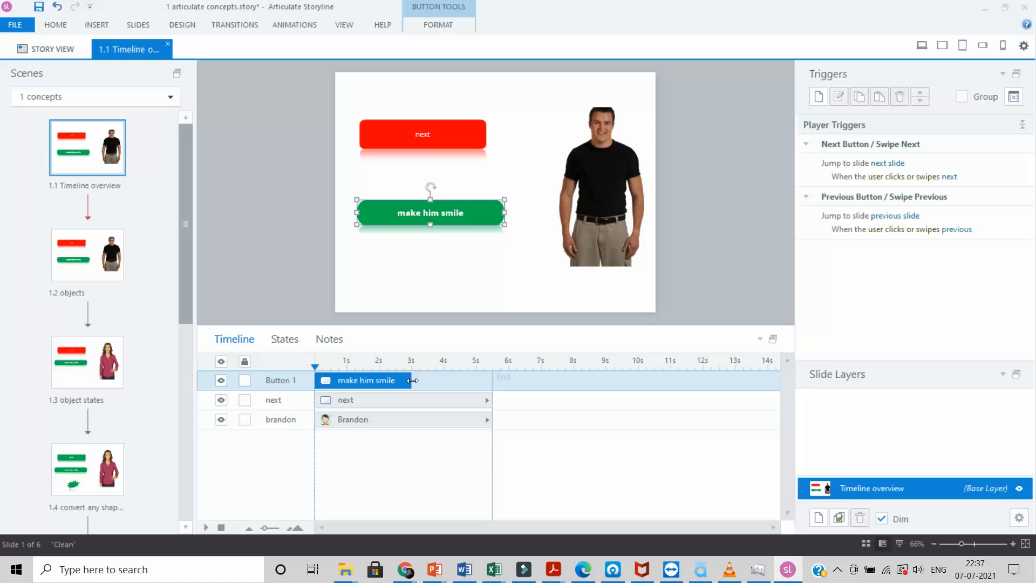
{"action": "left_click_drag", "start_coordinate": [412, 381], "coordinate": [491, 382]}
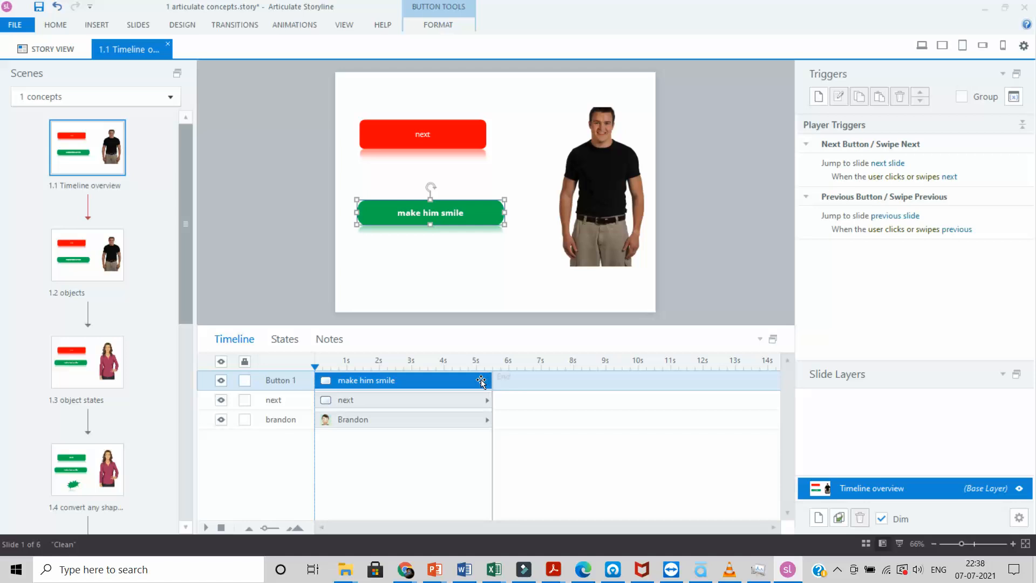
{"action": "left_click", "coordinate": [513, 414]}
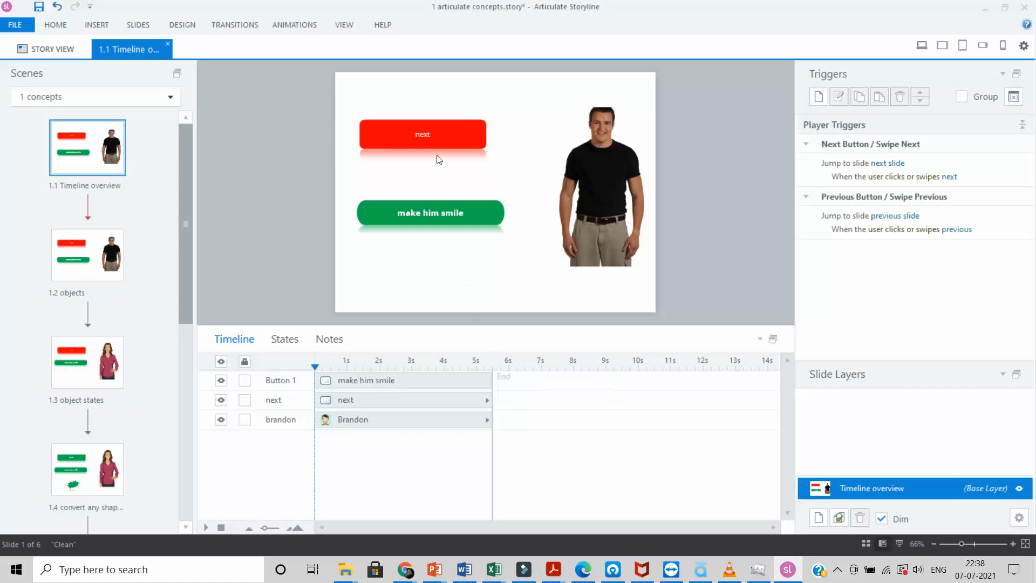
- Preview only the Timeline overview slide, and return to editing
{"action": "left_click", "coordinate": [345, 26]}
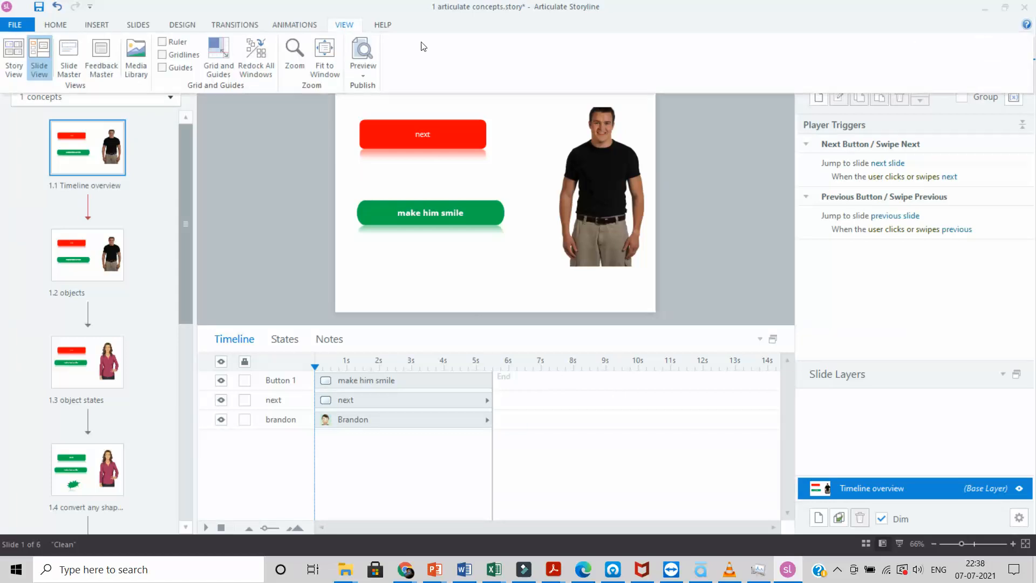
{"action": "left_click", "coordinate": [366, 72]}
{"action": "left_click", "coordinate": [385, 87]}
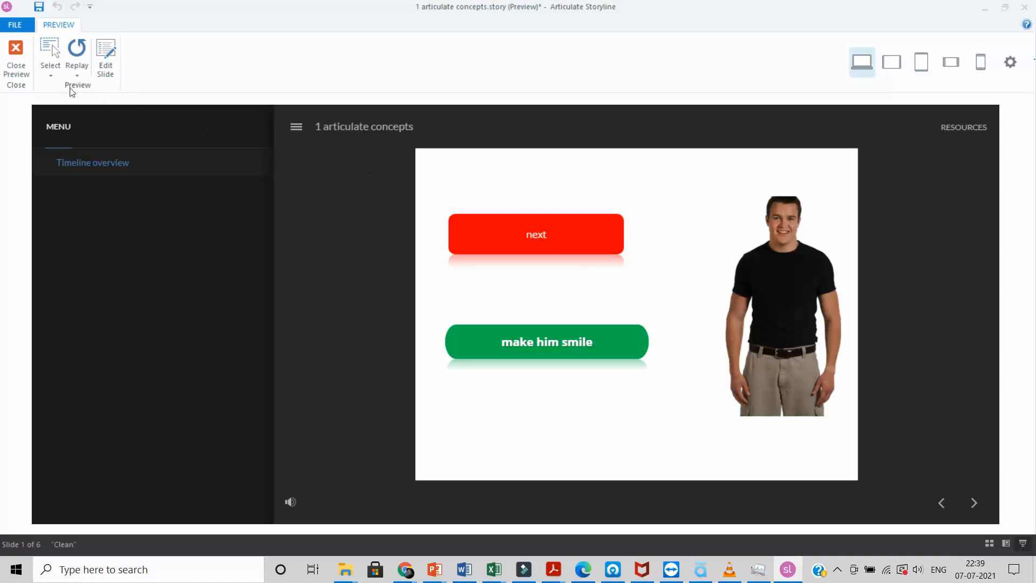
{"action": "left_click", "coordinate": [16, 59]}
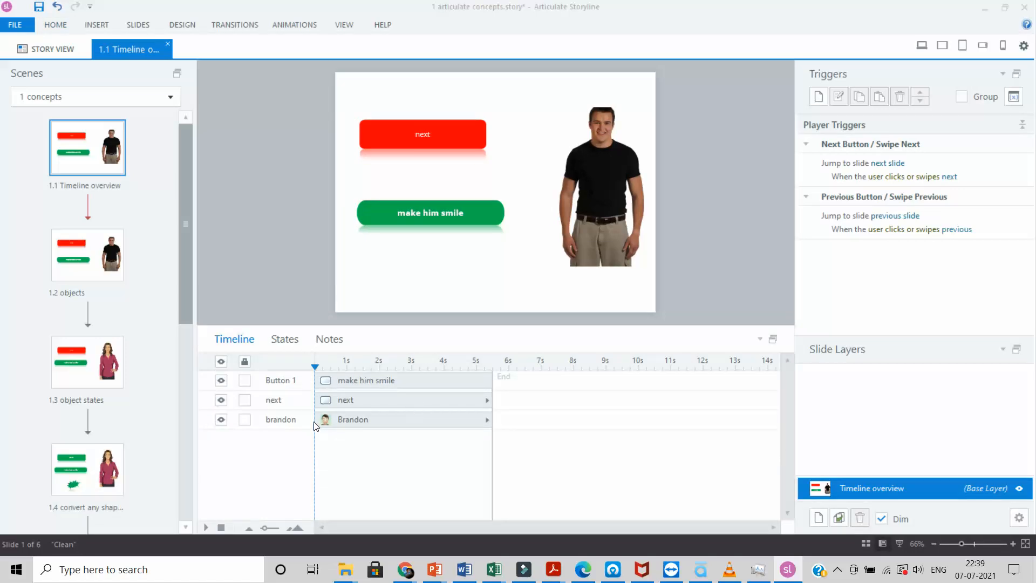
- Adjust the man character's timing so he appears at 2 s and disappears at 3 s on the timeline
{"action": "left_click", "coordinate": [328, 419]}
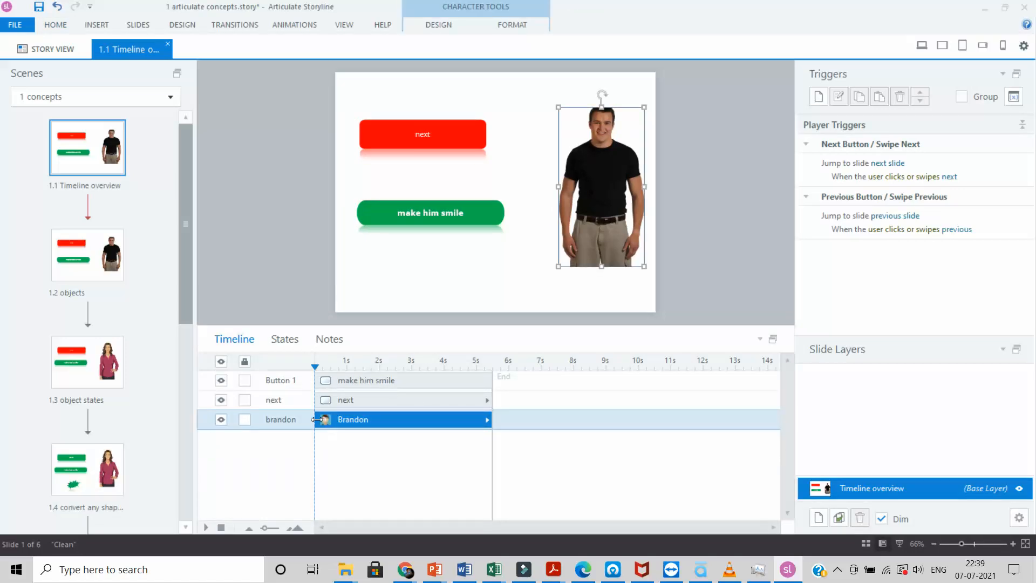
{"action": "left_click_drag", "start_coordinate": [316, 420], "coordinate": [377, 421]}
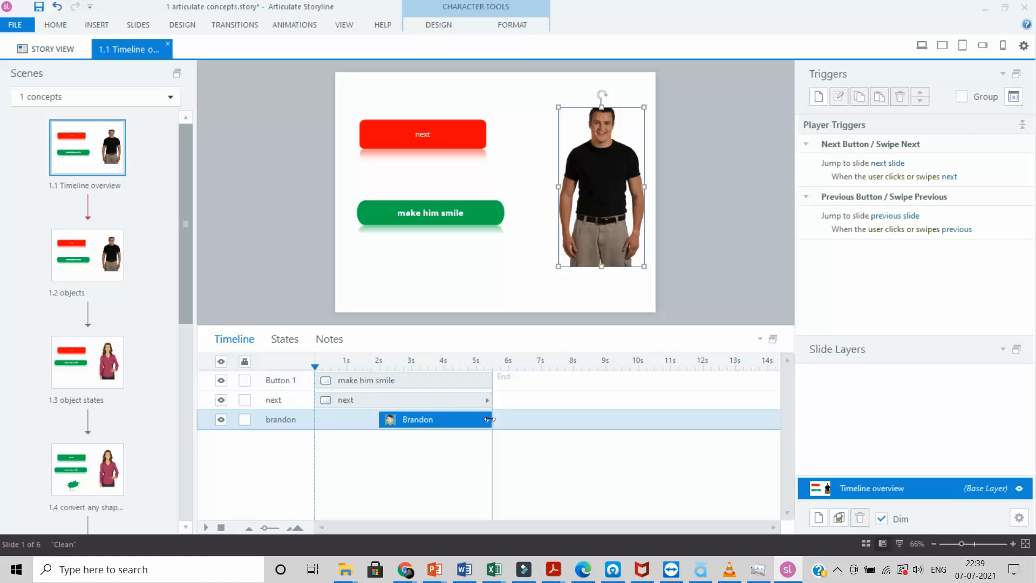
{"action": "left_click_drag", "start_coordinate": [490, 419], "coordinate": [413, 412]}
{"action": "left_click", "coordinate": [437, 451]}
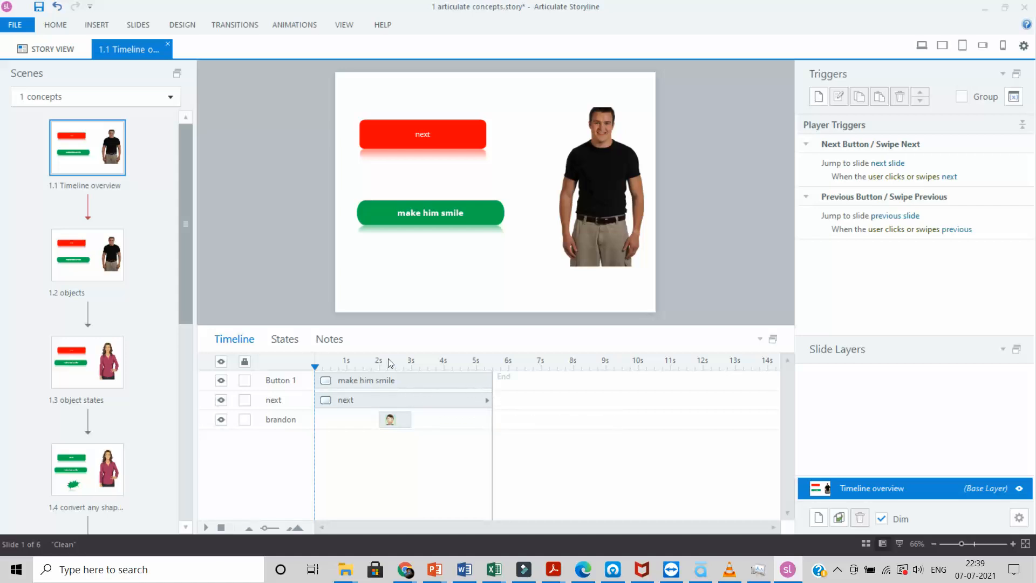
- Shorten the red next shape's duration to end at 3 s on the timeline and save the project
{"action": "left_click", "coordinate": [480, 397]}
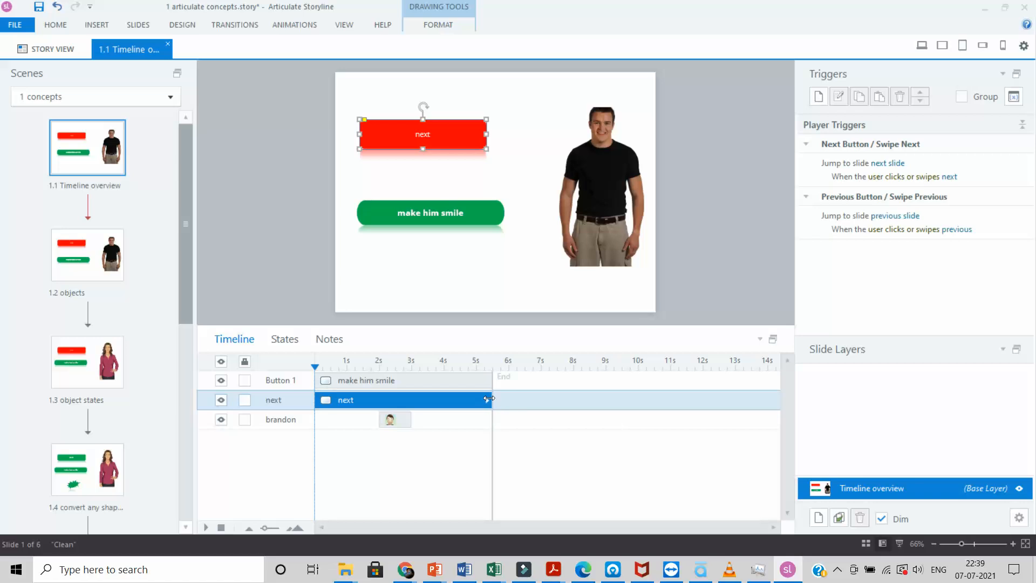
{"action": "left_click_drag", "start_coordinate": [488, 398], "coordinate": [411, 392]}
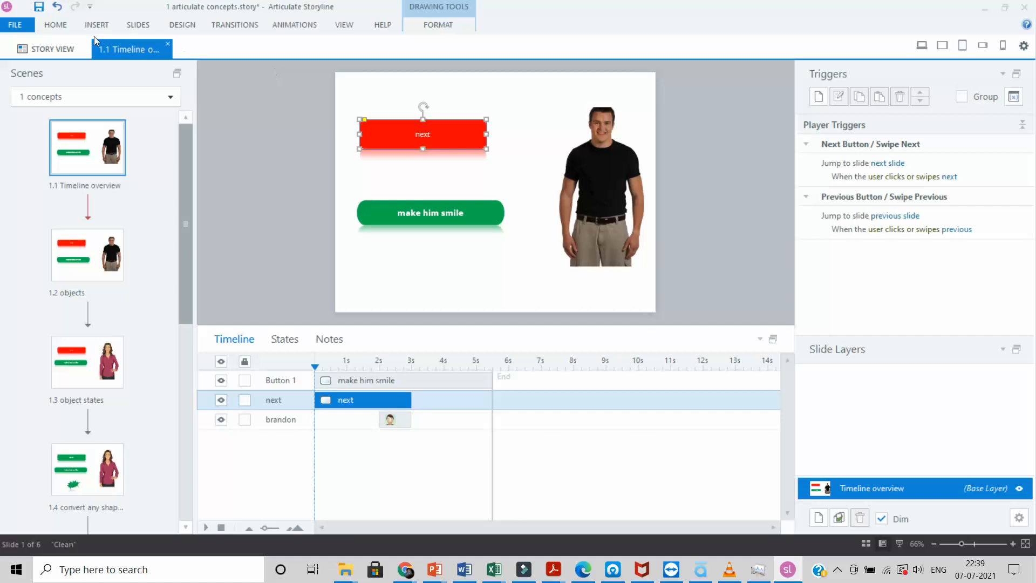
{"action": "left_click", "coordinate": [340, 28]}
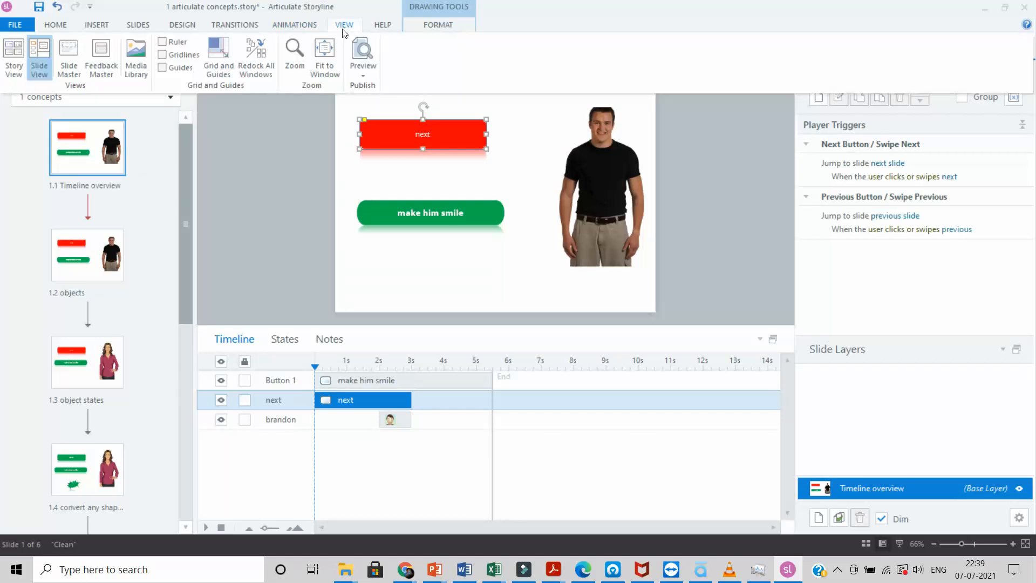
{"action": "left_click", "coordinate": [23, 31]}
{"action": "left_click", "coordinate": [23, 31]}
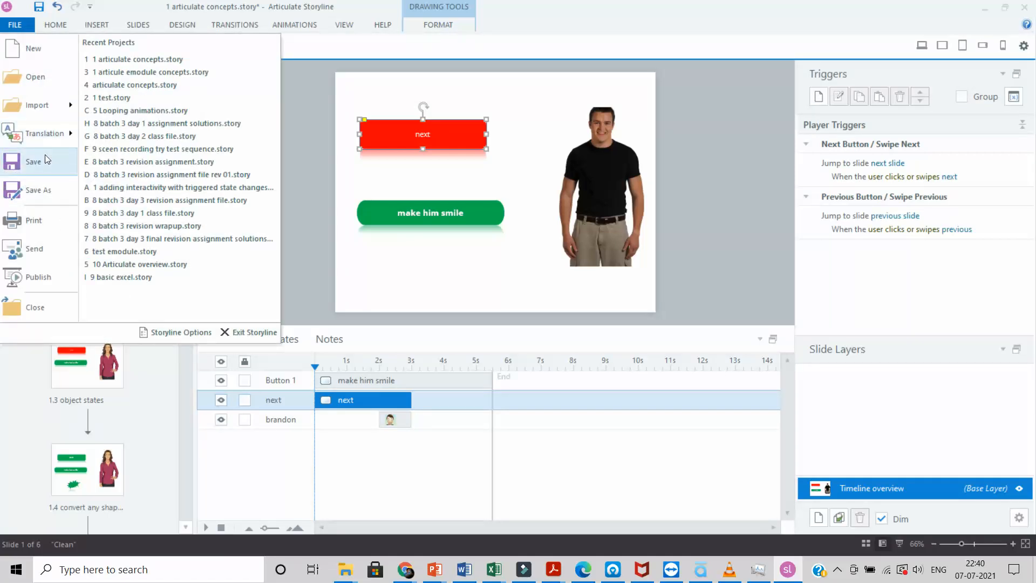
{"action": "left_click", "coordinate": [34, 162]}
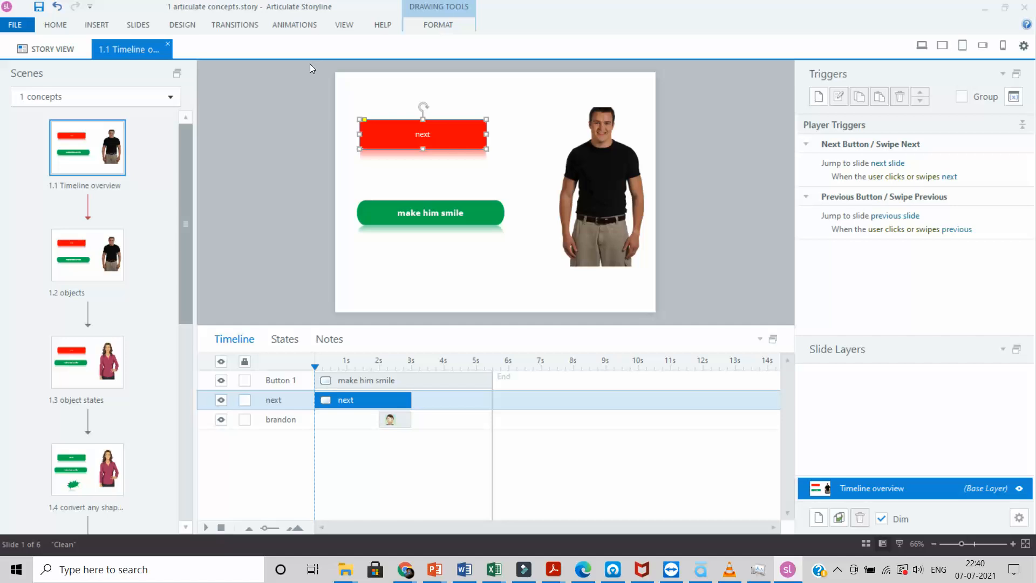
- Preview this slide to check the timing of the next shape and the man character, and close the preview
{"action": "left_click", "coordinate": [354, 27]}
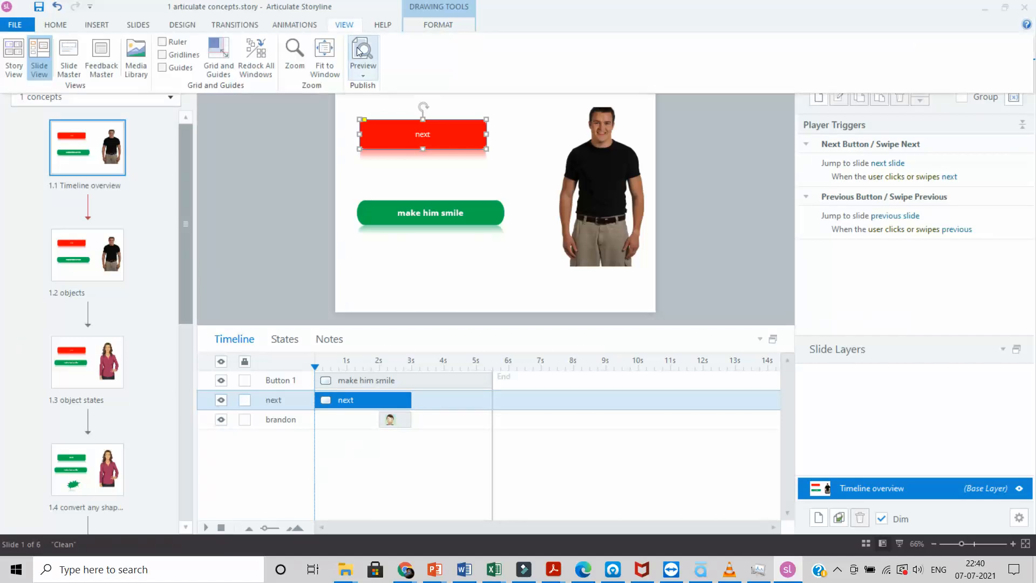
{"action": "left_click", "coordinate": [361, 75]}
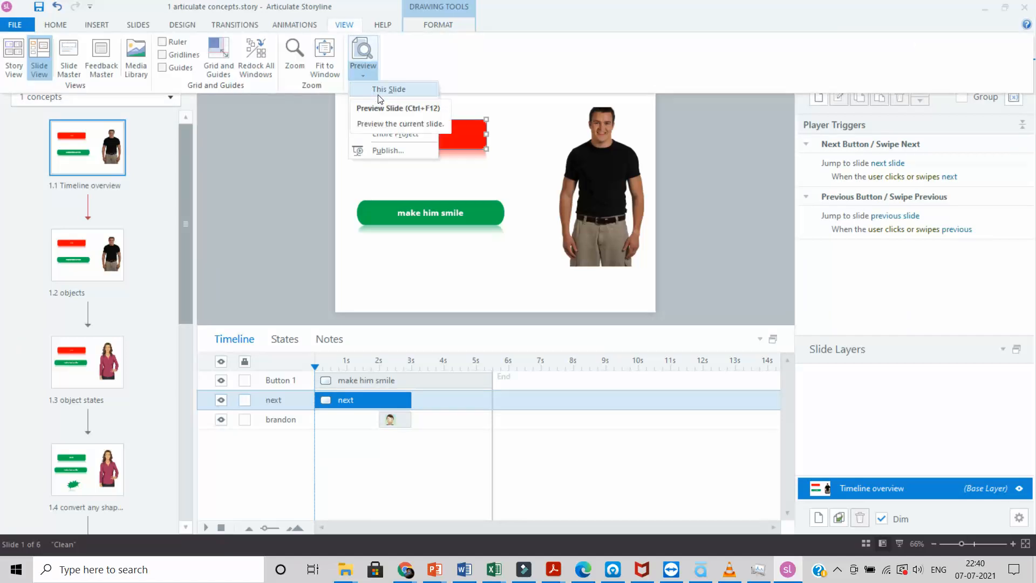
{"action": "left_click", "coordinate": [380, 90]}
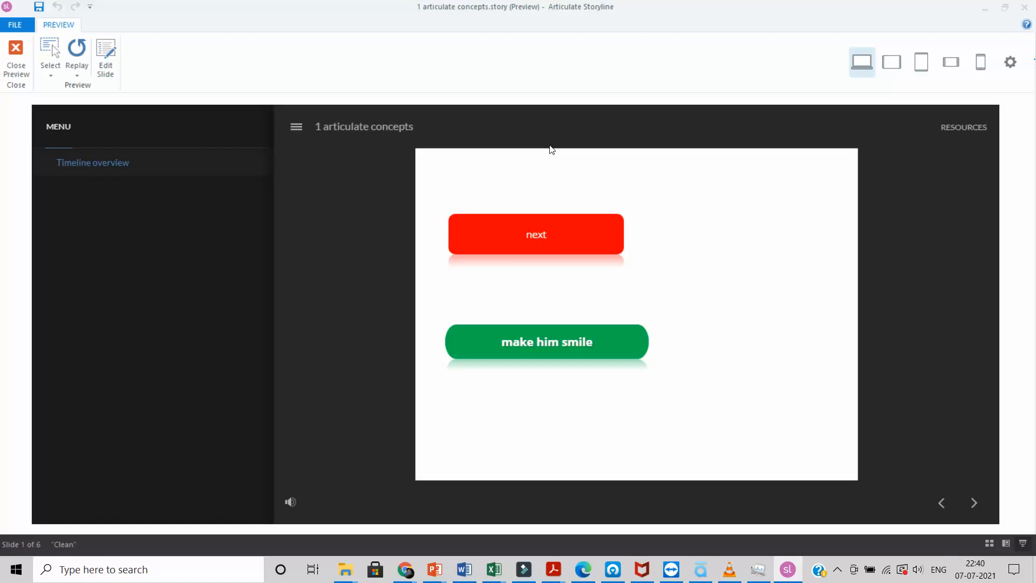
{"action": "left_click", "coordinate": [561, 236]}
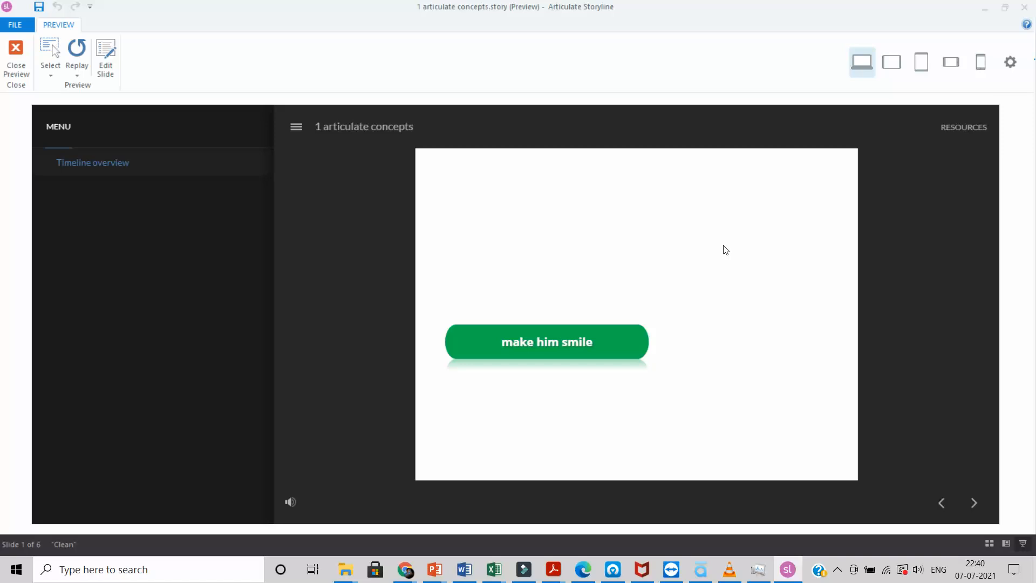
{"action": "left_click", "coordinate": [17, 59]}
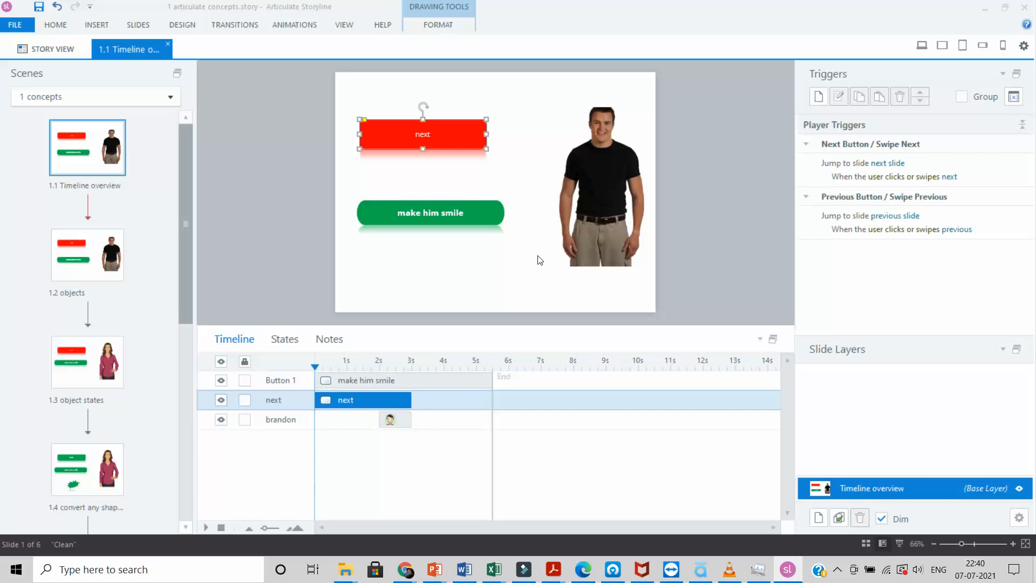
- Examine the states of the red next shape, the make him smile button and the man character on slide 1.1
{"action": "left_click", "coordinate": [283, 340]}
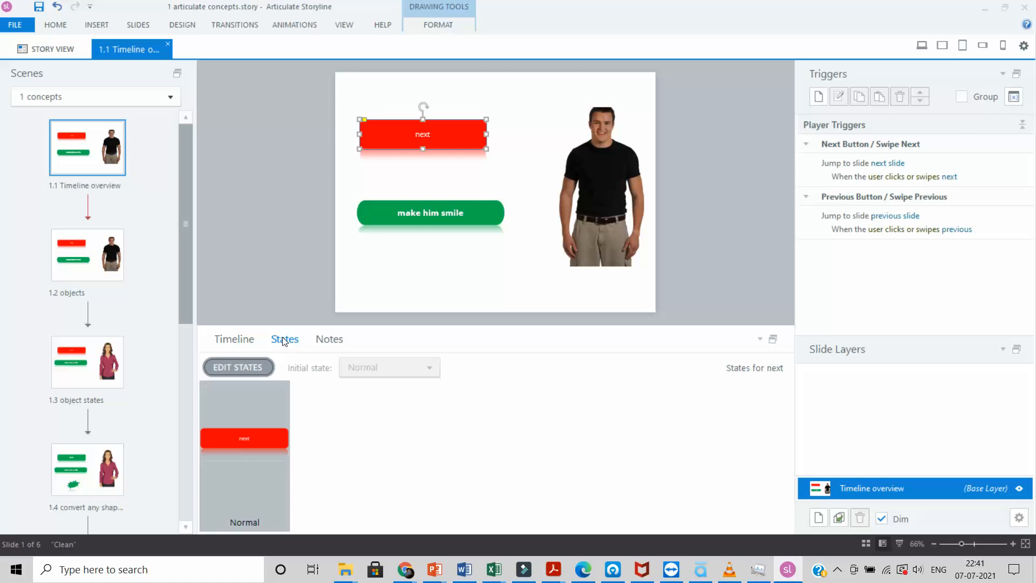
{"action": "left_click", "coordinate": [237, 342]}
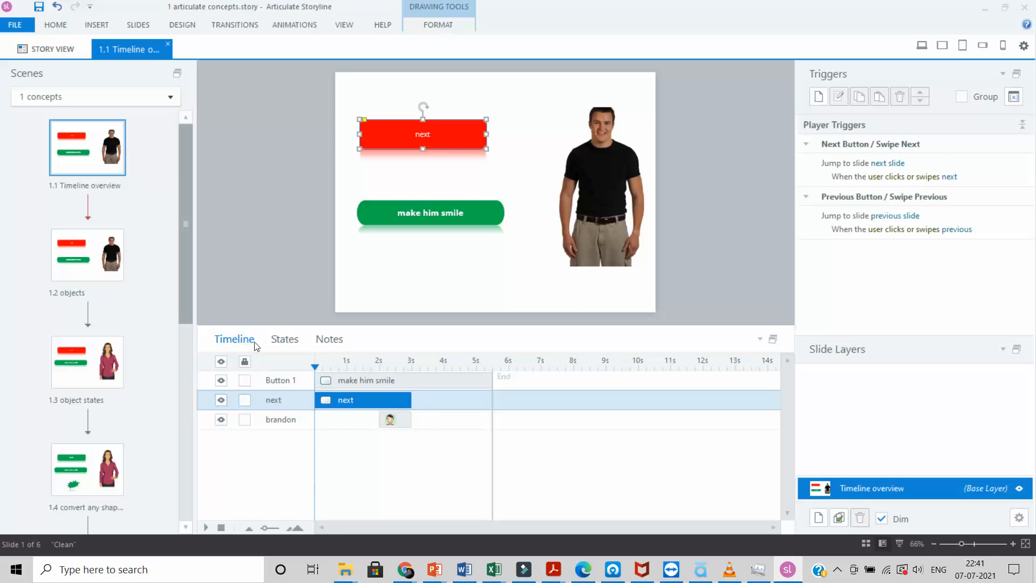
{"action": "left_click", "coordinate": [276, 344]}
{"action": "left_click", "coordinate": [441, 218]}
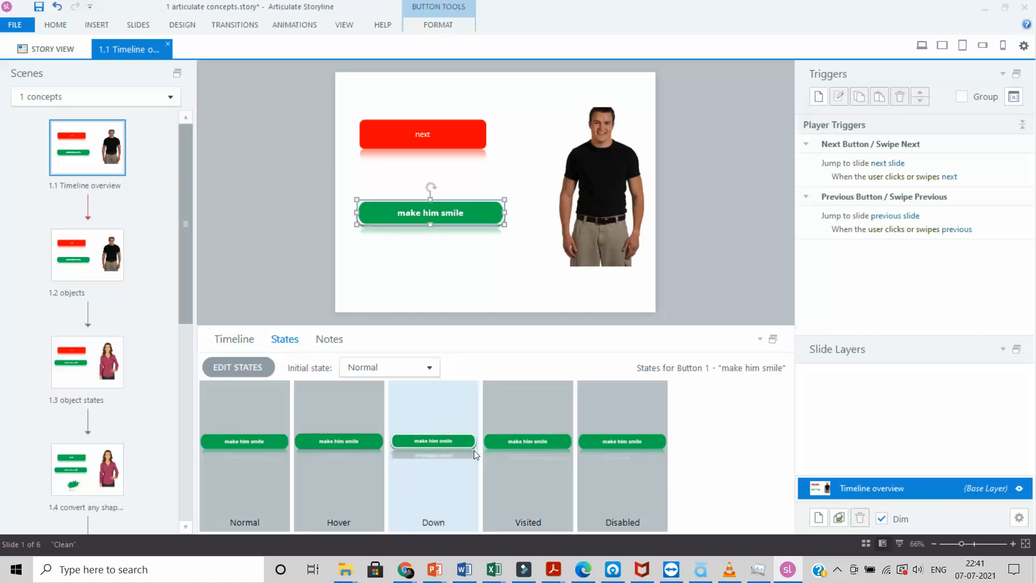
{"action": "left_click", "coordinate": [614, 180]}
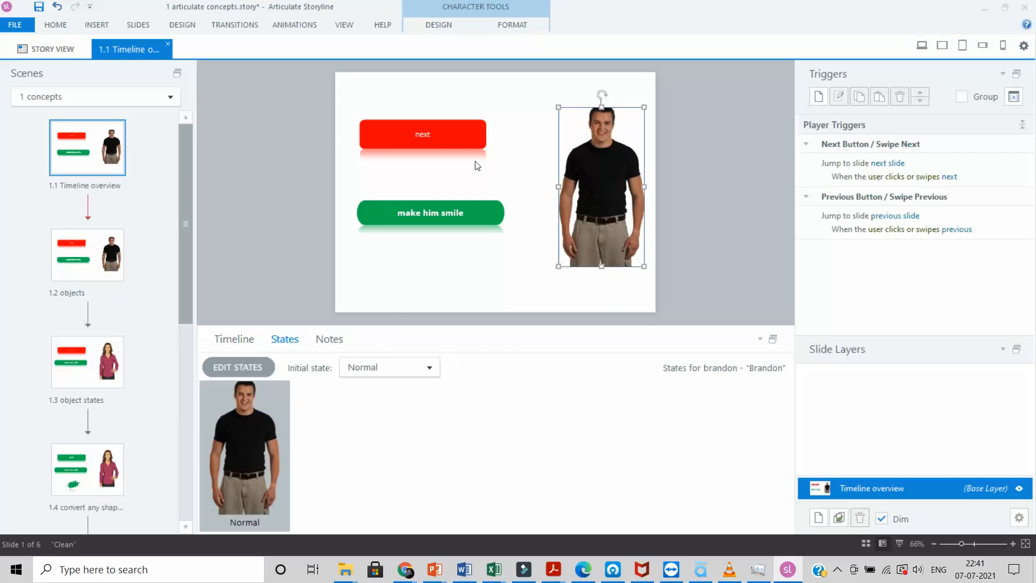
{"action": "left_click", "coordinate": [483, 131]}
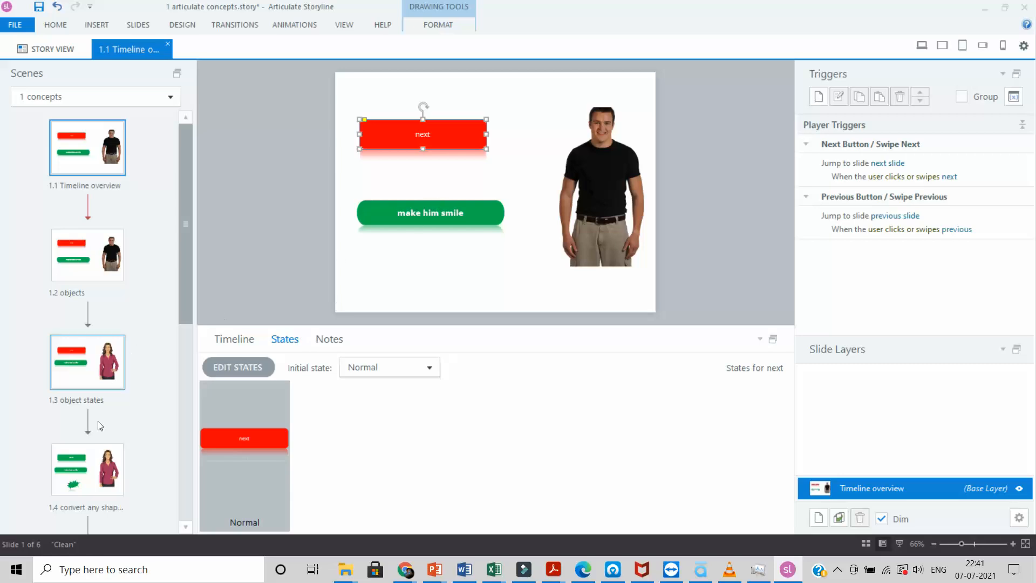
- Open slide 1.4 about converting shapes into buttons and look at its timeline and states views
{"action": "left_click", "coordinate": [96, 471]}
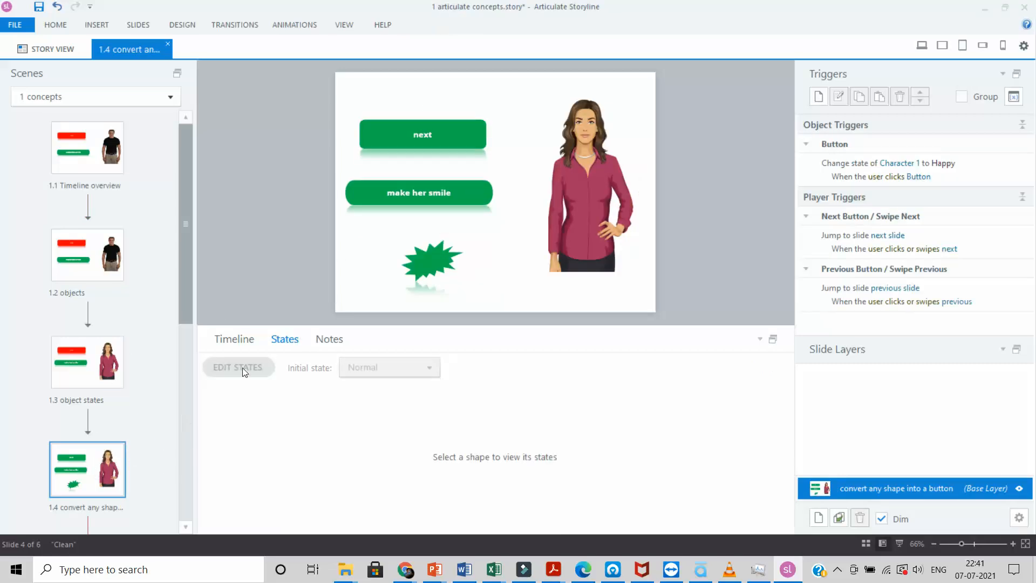
{"action": "left_click", "coordinate": [248, 341]}
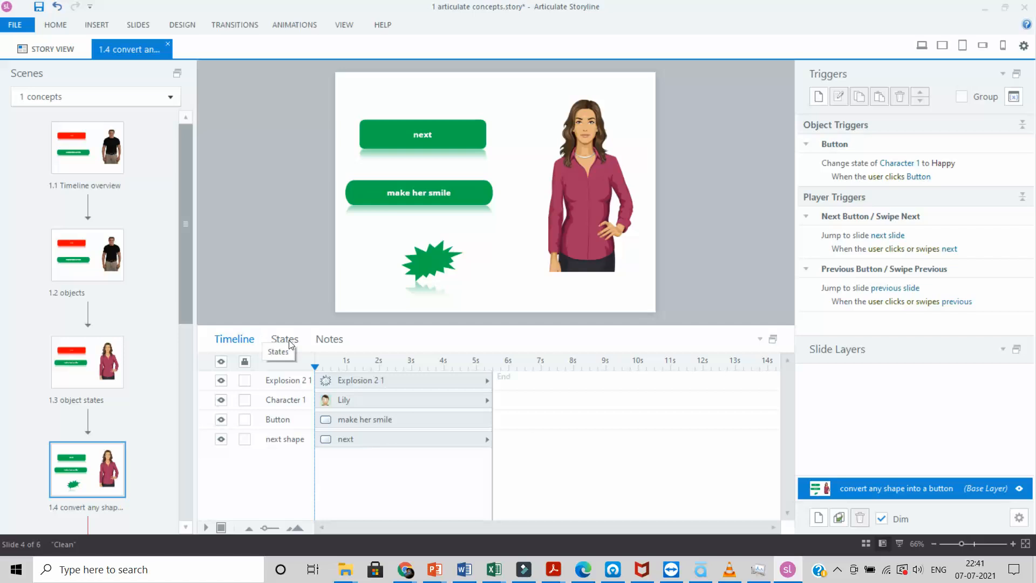
{"action": "left_click", "coordinate": [283, 340]}
{"action": "left_click", "coordinate": [247, 343]}
{"action": "left_click", "coordinate": [292, 344]}
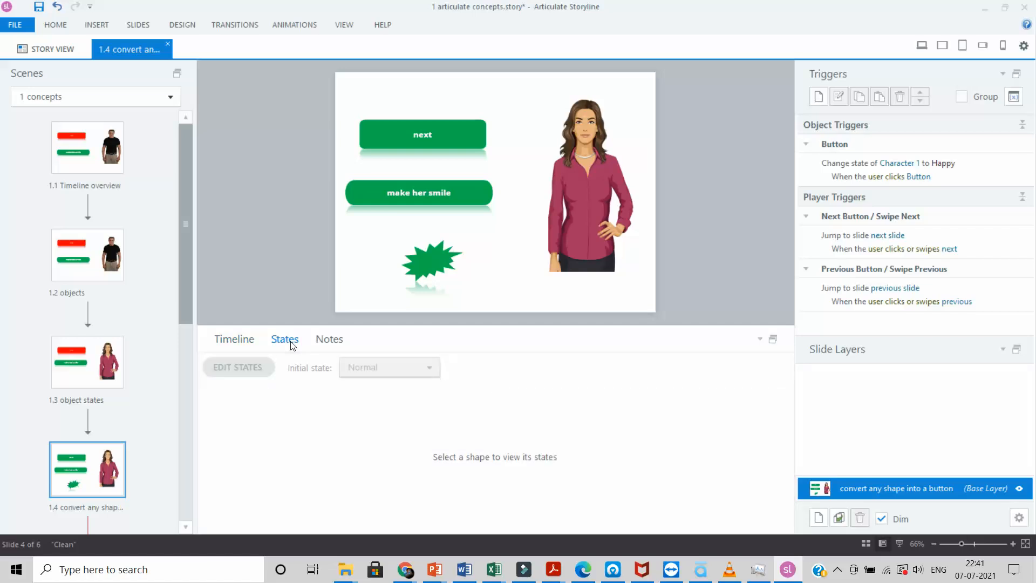
- Examine the states of the make her smile button, the woman character and the explosion shape on slide 1.4
{"action": "left_click", "coordinate": [489, 195]}
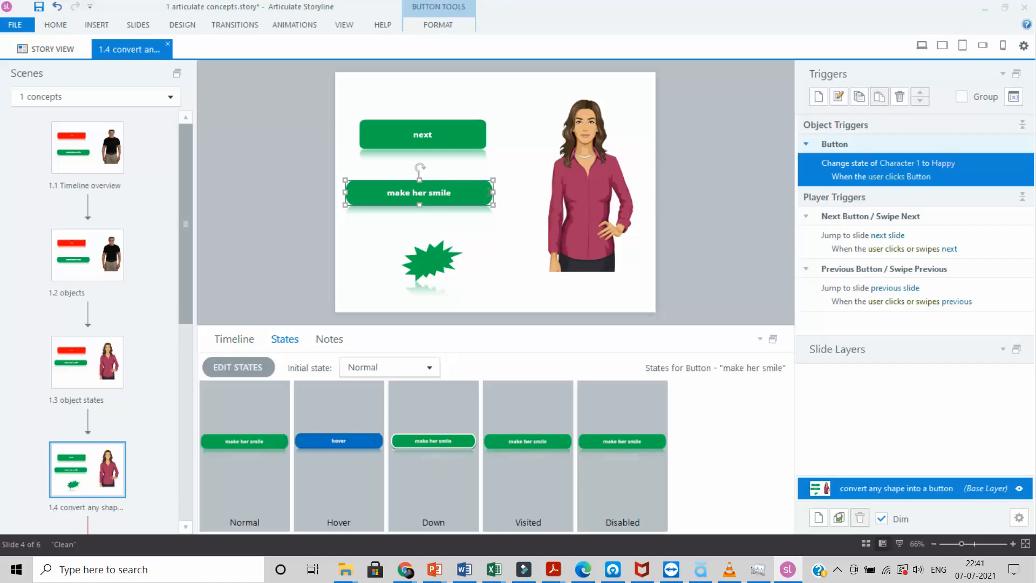
{"action": "left_click", "coordinate": [452, 400]}
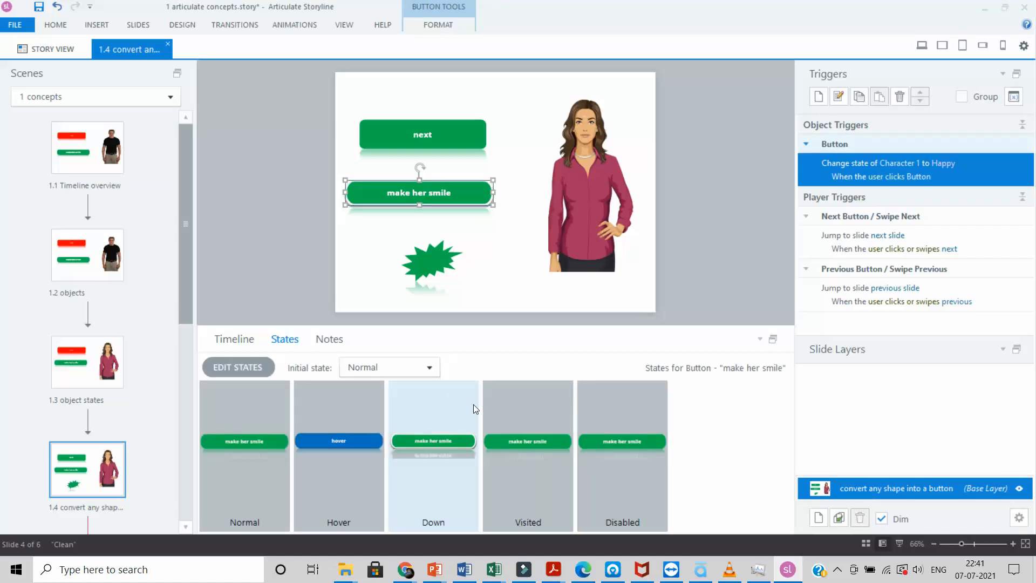
{"action": "left_click", "coordinate": [597, 175]}
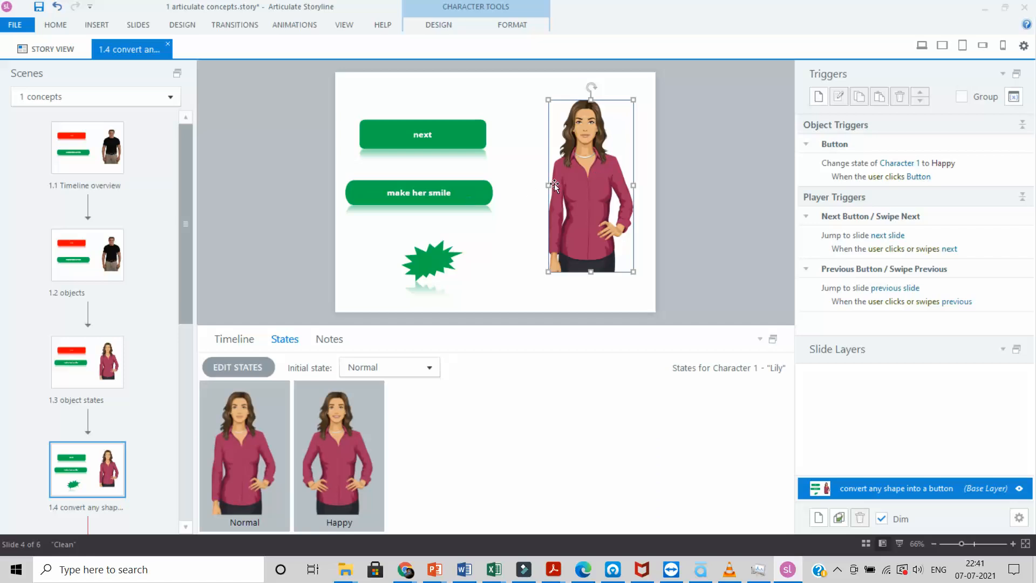
{"action": "left_click", "coordinate": [442, 254]}
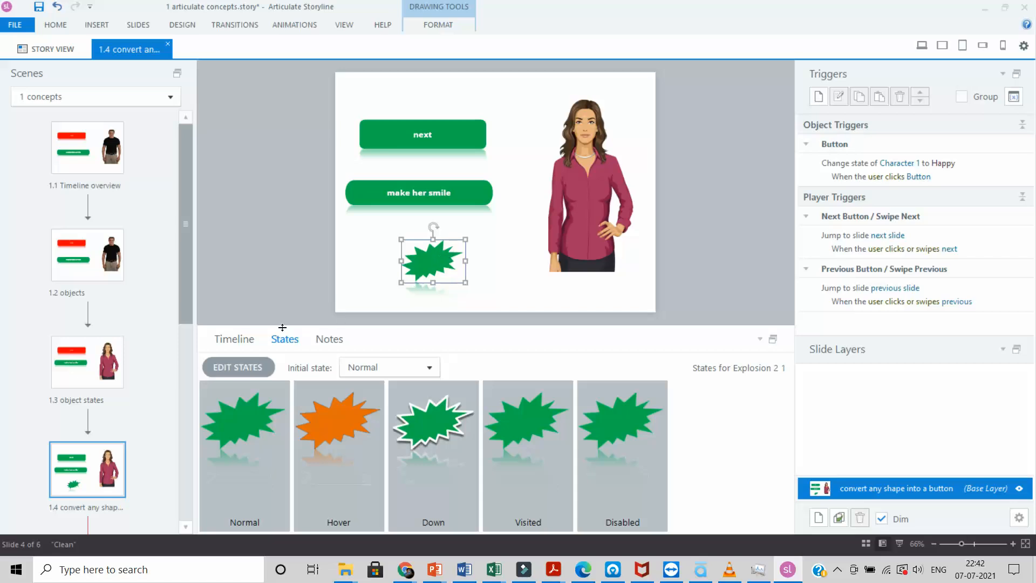
{"action": "left_click", "coordinate": [251, 340]}
{"action": "left_click", "coordinate": [272, 340]}
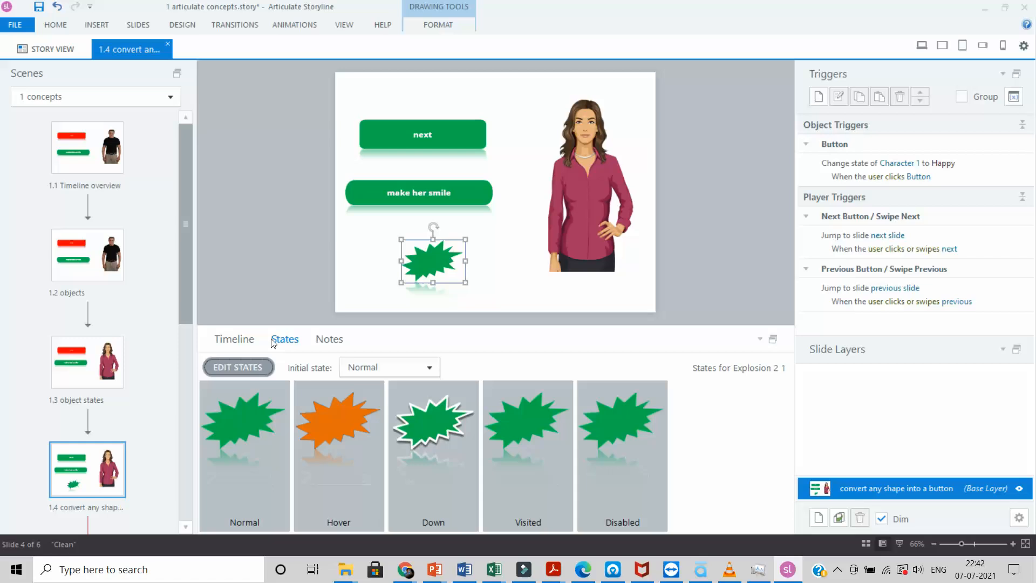
- Look through slides 1.1 to 1.3 and return to slide 1.2, objects
{"action": "left_click", "coordinate": [95, 170]}
{"action": "left_click", "coordinate": [119, 253]}
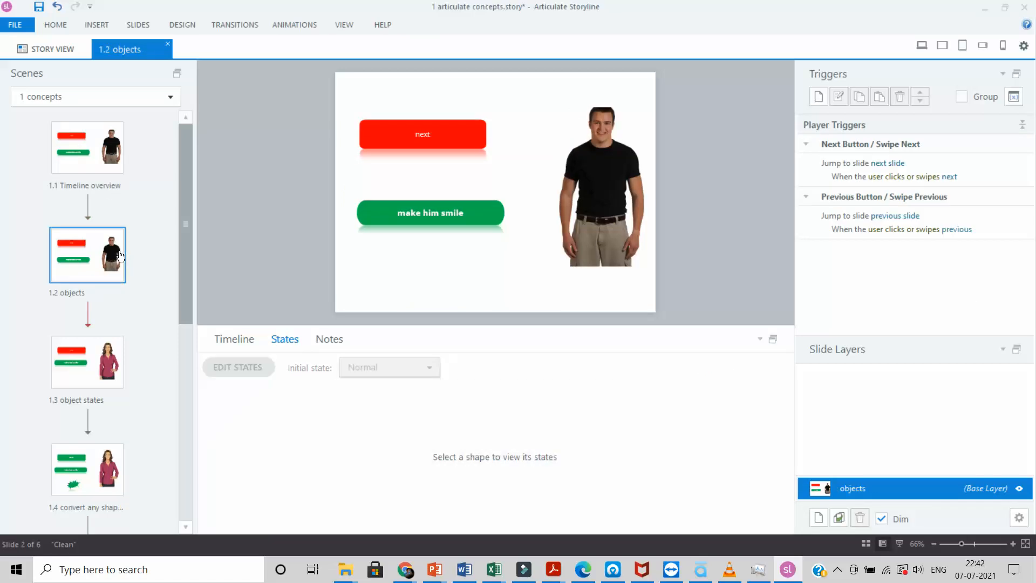
{"action": "left_click", "coordinate": [82, 372]}
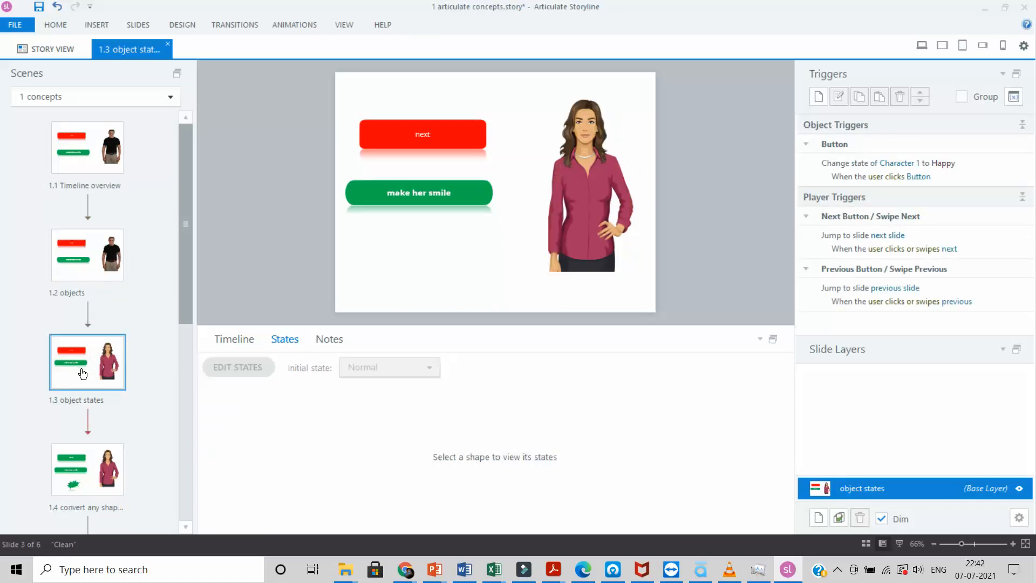
{"action": "left_click", "coordinate": [93, 248]}
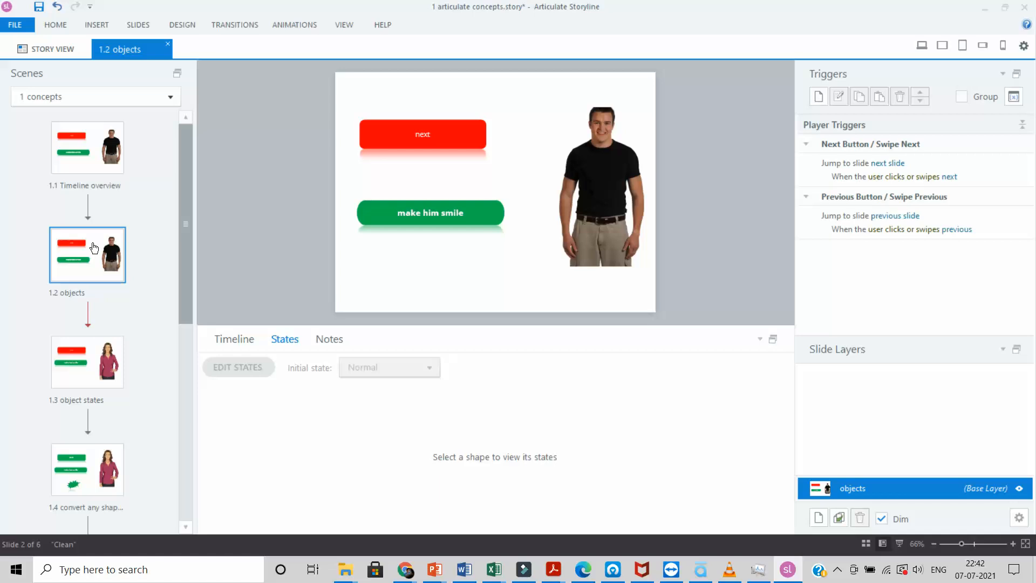